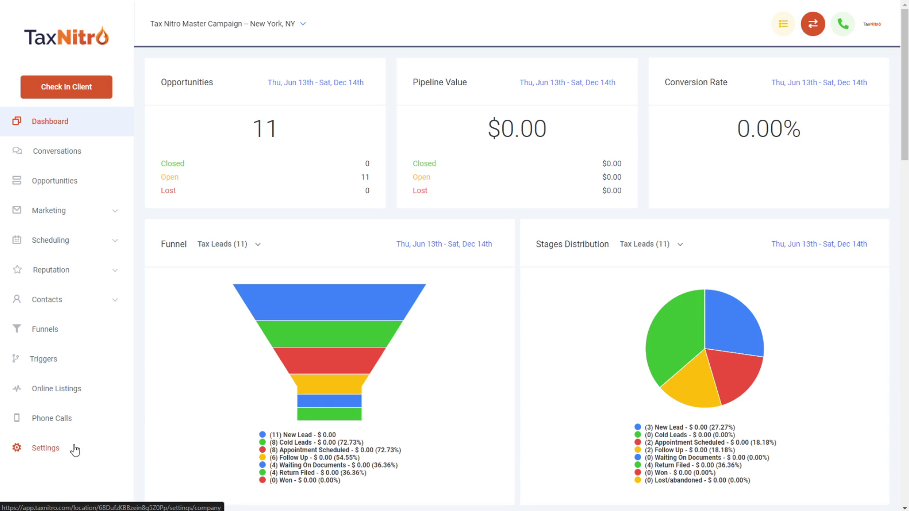
Step: Go to Settings and show the Calendars tab listing the Appointment Calendar
{"action": "left_click", "coordinate": [40, 453]}
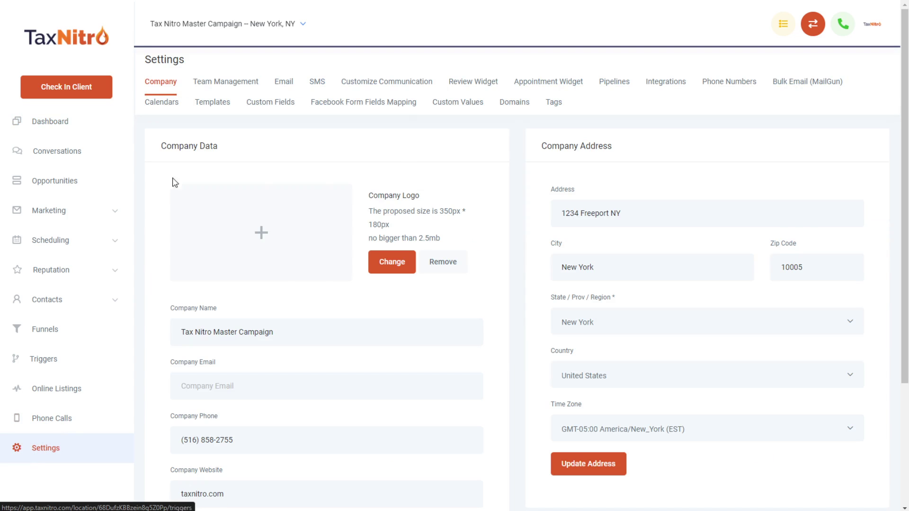
{"action": "left_click", "coordinate": [162, 108]}
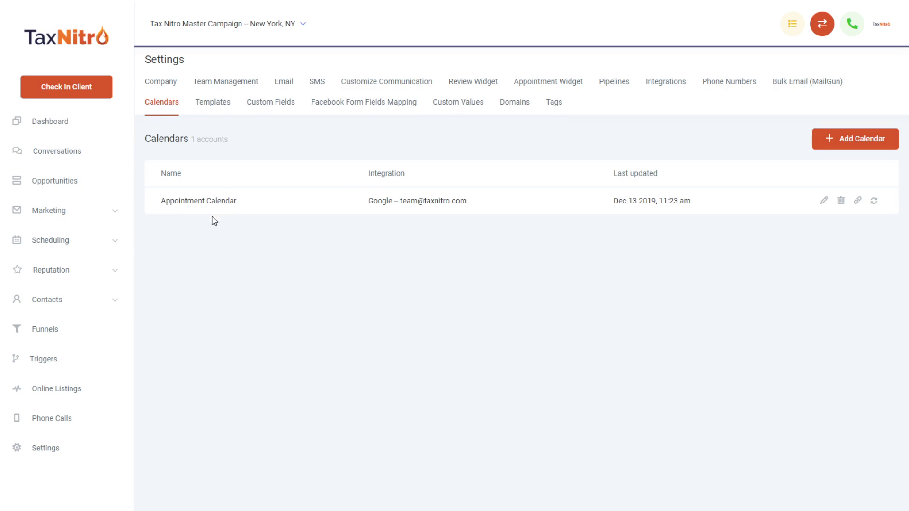
Step: Open the Appointment Calendar's booking link and detach it into its own window with the address selected
{"action": "left_click", "coordinate": [859, 203]}
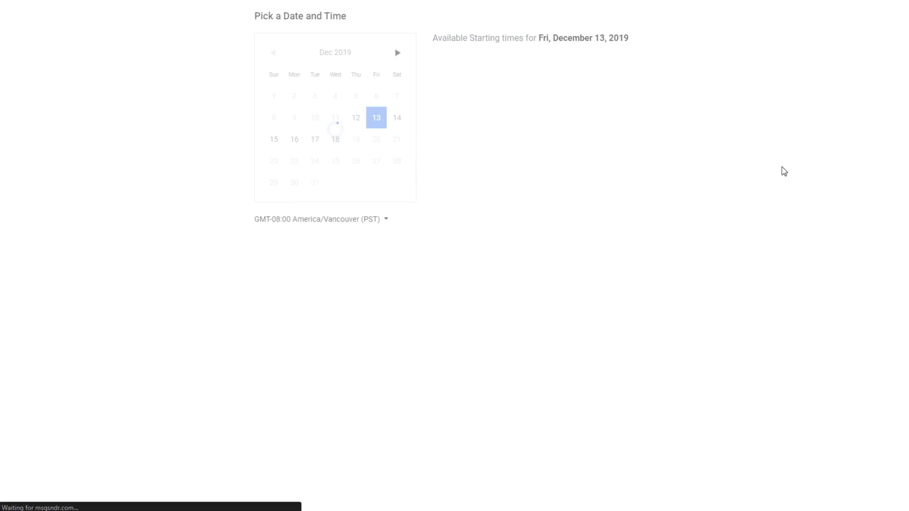
{"action": "left_click_drag", "start_coordinate": [751, 0], "coordinate": [766, 69]}
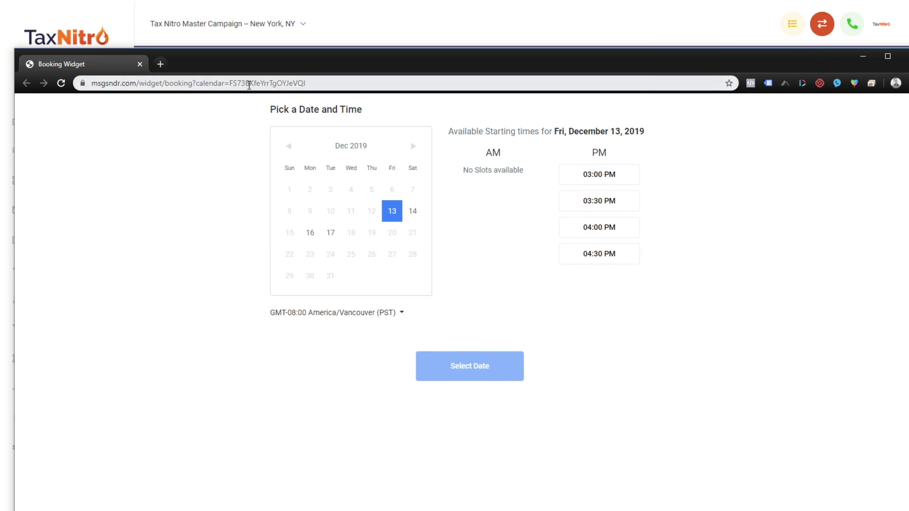
{"action": "left_click", "coordinate": [246, 83]}
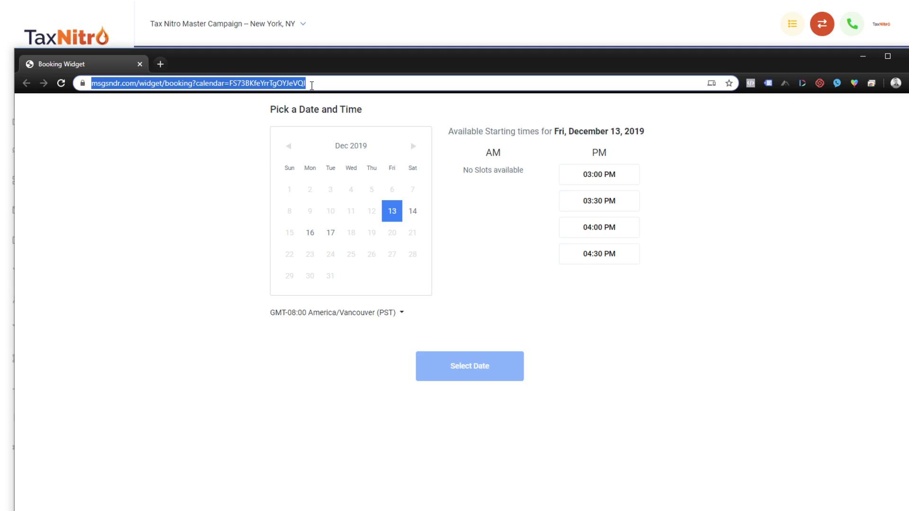
{"action": "left_click_drag", "start_coordinate": [450, 67], "coordinate": [446, 46]}
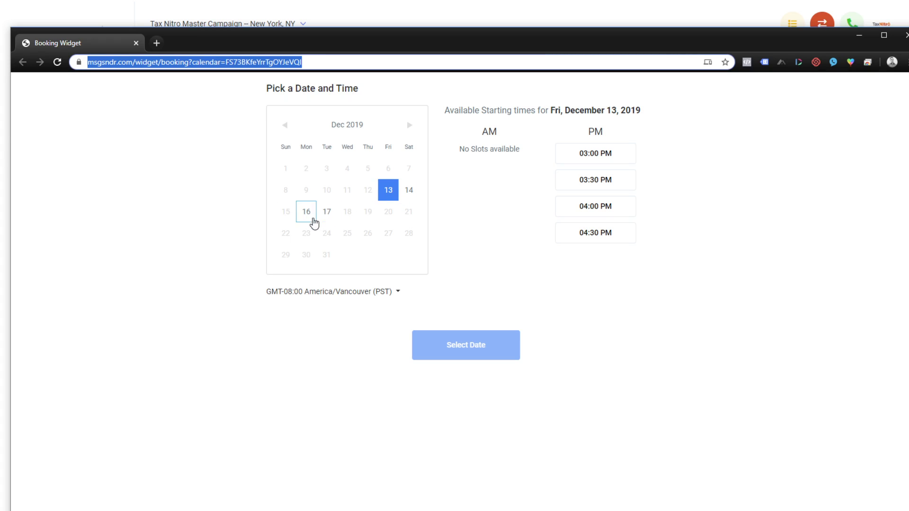
Step: Pick December 14 and set the booking time zone to America/Detroit
{"action": "left_click", "coordinate": [411, 192]}
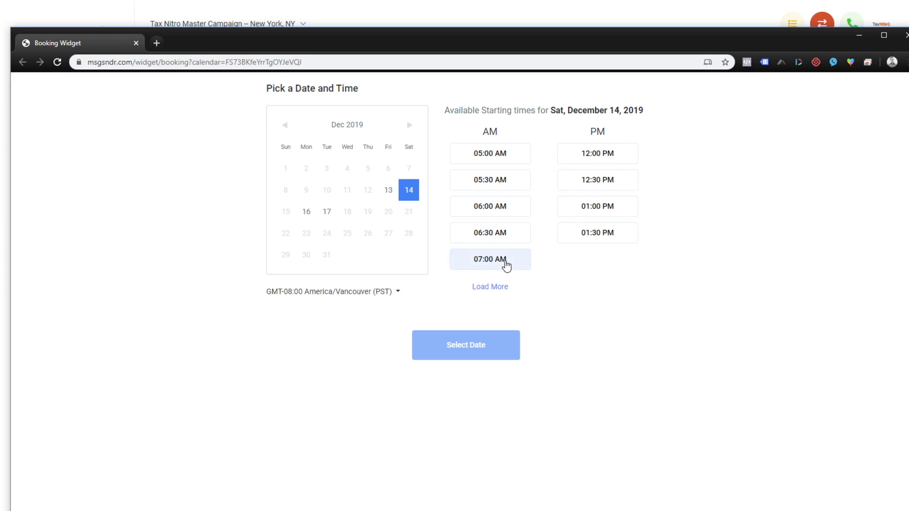
{"action": "left_click", "coordinate": [504, 263]}
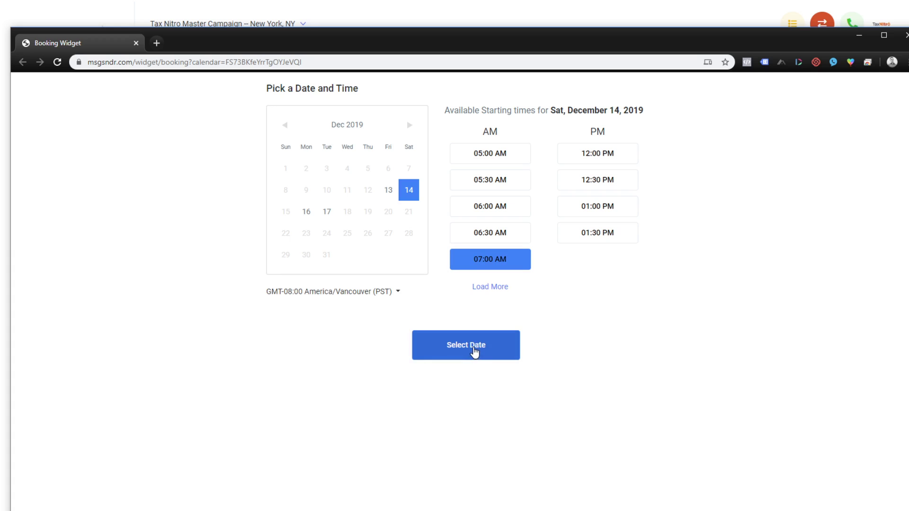
{"action": "left_click", "coordinate": [392, 294]}
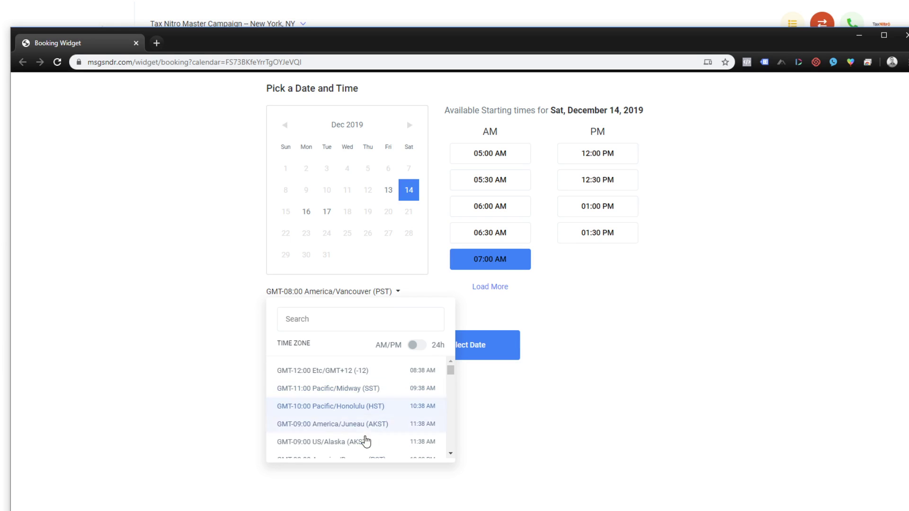
{"action": "scroll", "coordinate": [370, 423], "scroll_direction": "down", "scroll_amount": 5}
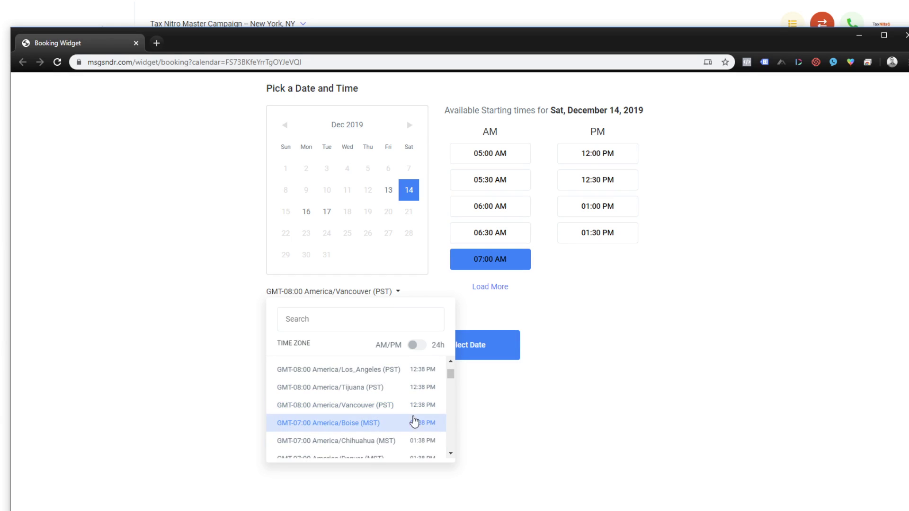
{"action": "scroll", "coordinate": [404, 422], "scroll_direction": "down", "scroll_amount": 3}
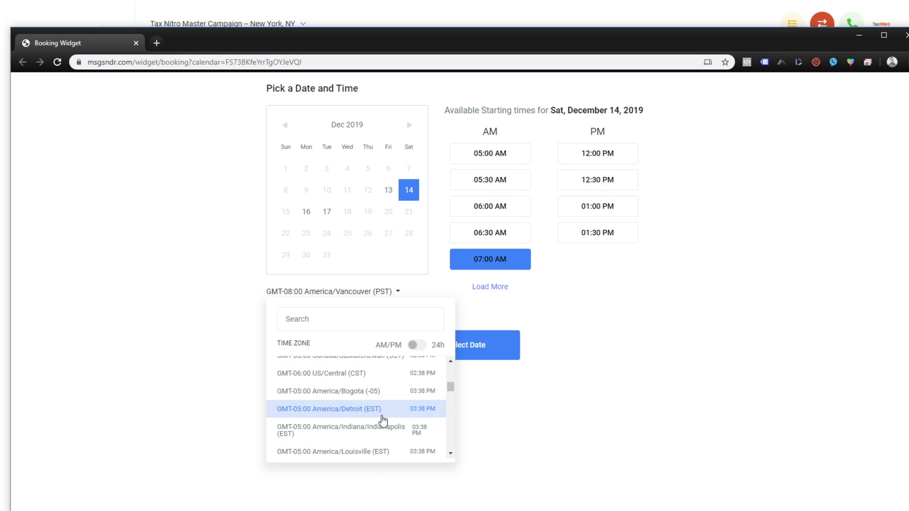
{"action": "left_click", "coordinate": [378, 417]}
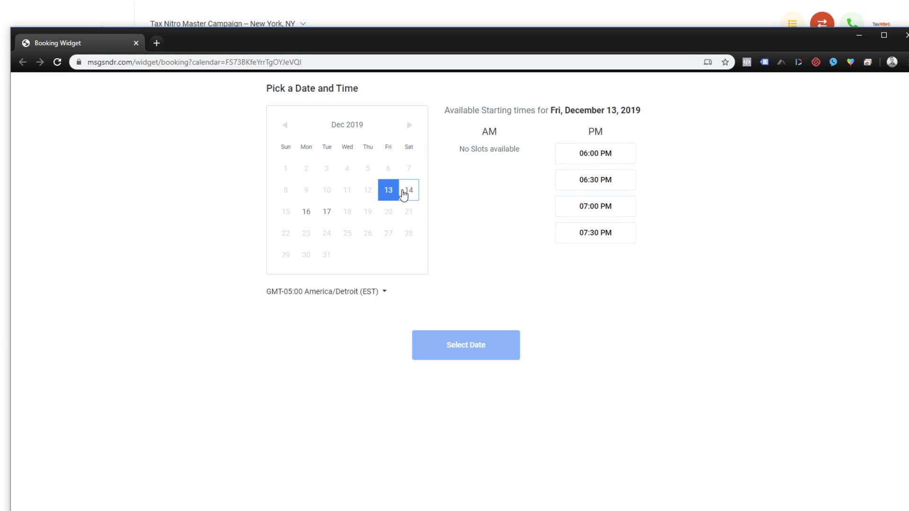
Step: Choose Saturday, December 14 at 03:00 PM and confirm the date and time
{"action": "left_click", "coordinate": [404, 193]}
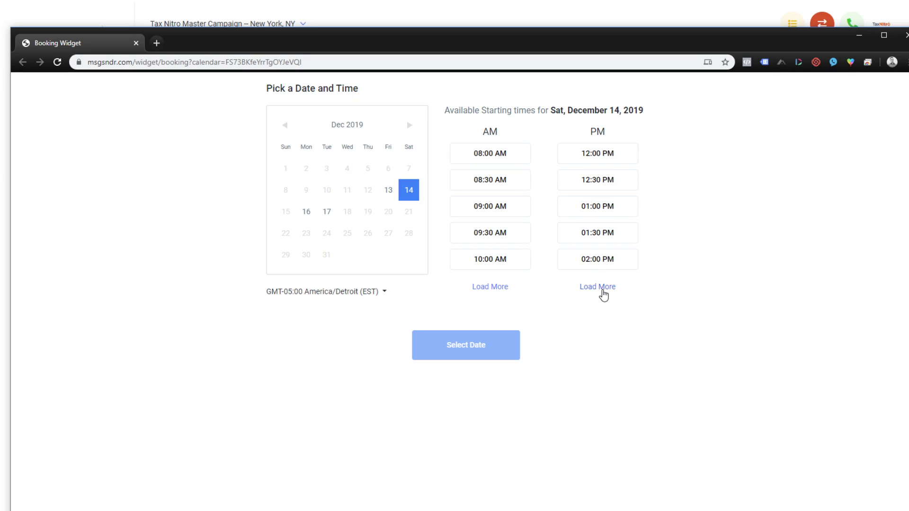
{"action": "left_click", "coordinate": [601, 291]}
{"action": "left_click", "coordinate": [602, 291]}
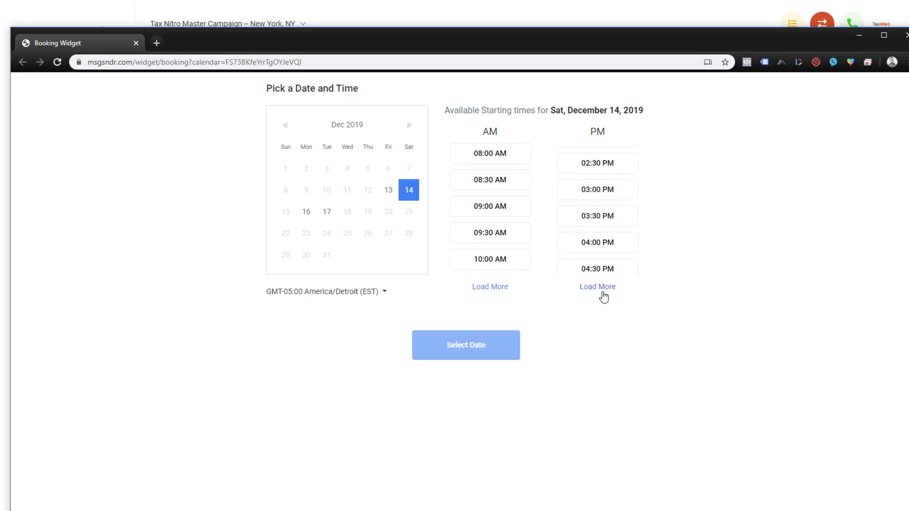
{"action": "left_click", "coordinate": [603, 292]}
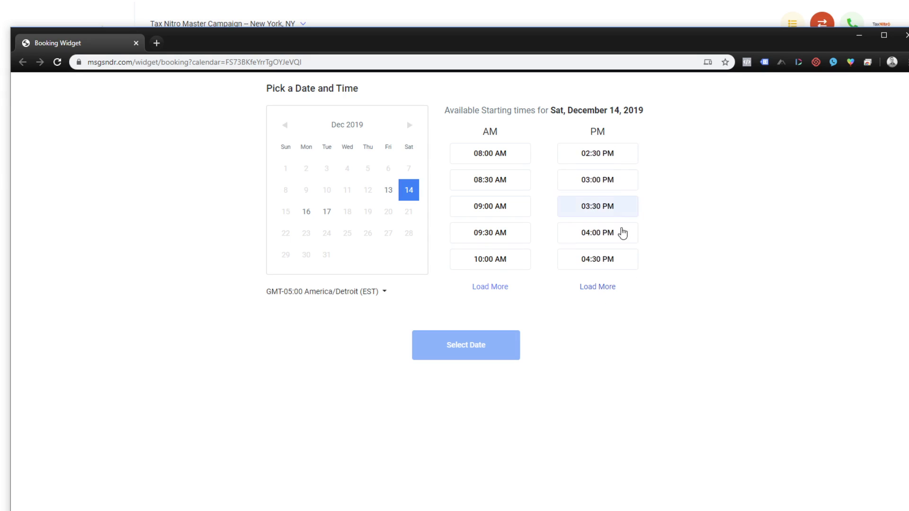
{"action": "left_click", "coordinate": [614, 181]}
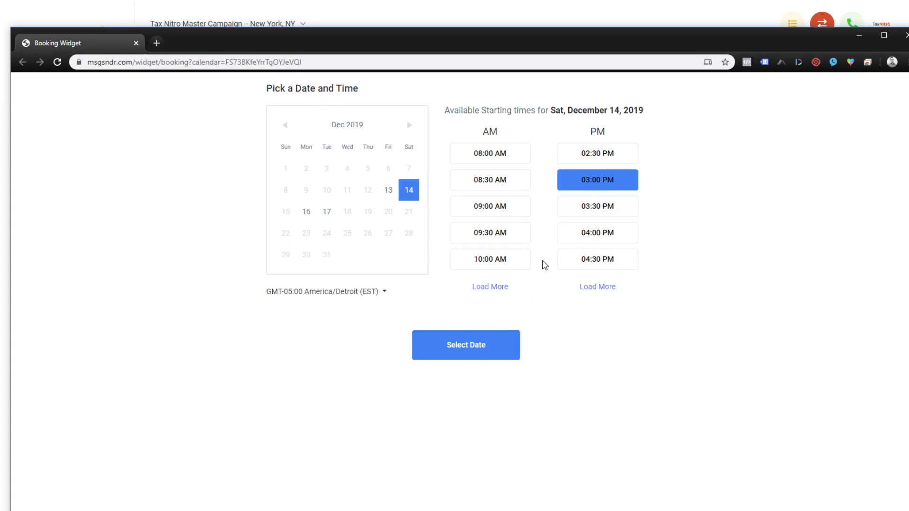
{"action": "left_click", "coordinate": [468, 356]}
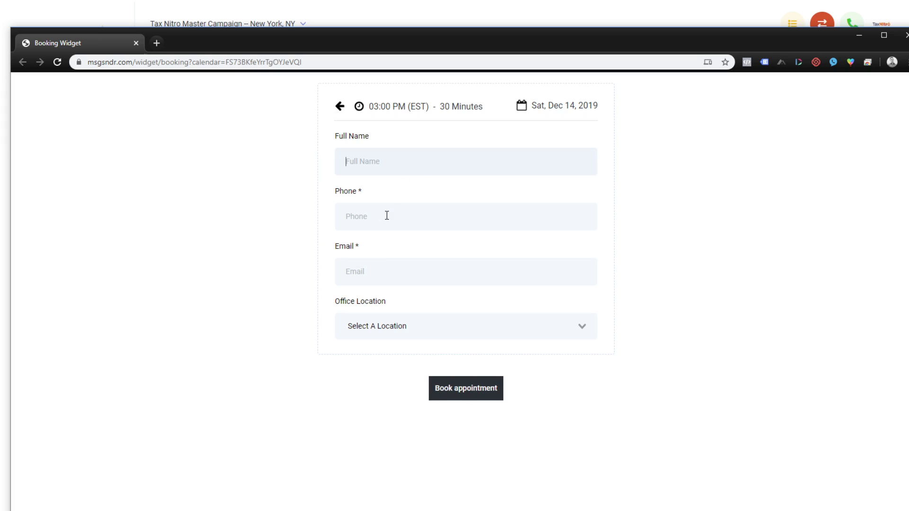
Step: Try Office 1 as the office location, then clear it, leaving no location set
{"action": "left_click", "coordinate": [379, 268]}
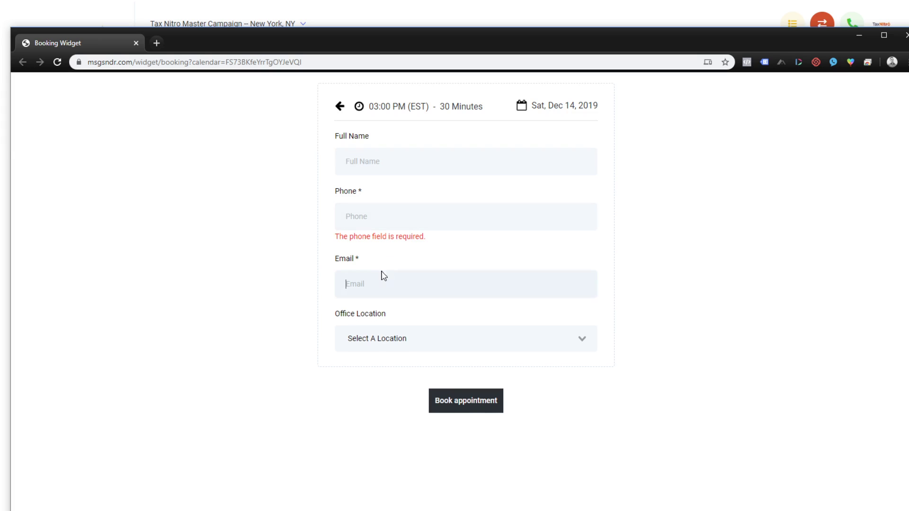
{"action": "left_click", "coordinate": [538, 338]}
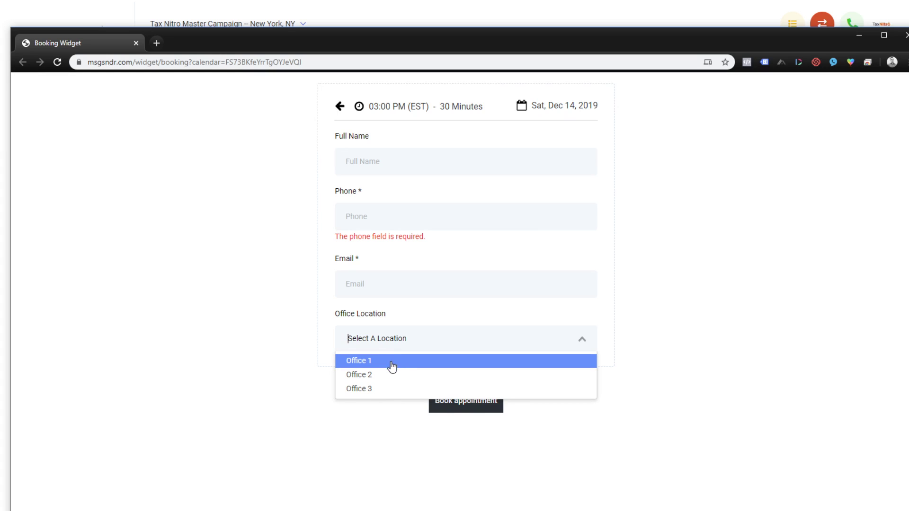
{"action": "left_click", "coordinate": [391, 365]}
{"action": "left_click", "coordinate": [463, 337]}
{"action": "left_click", "coordinate": [378, 339]}
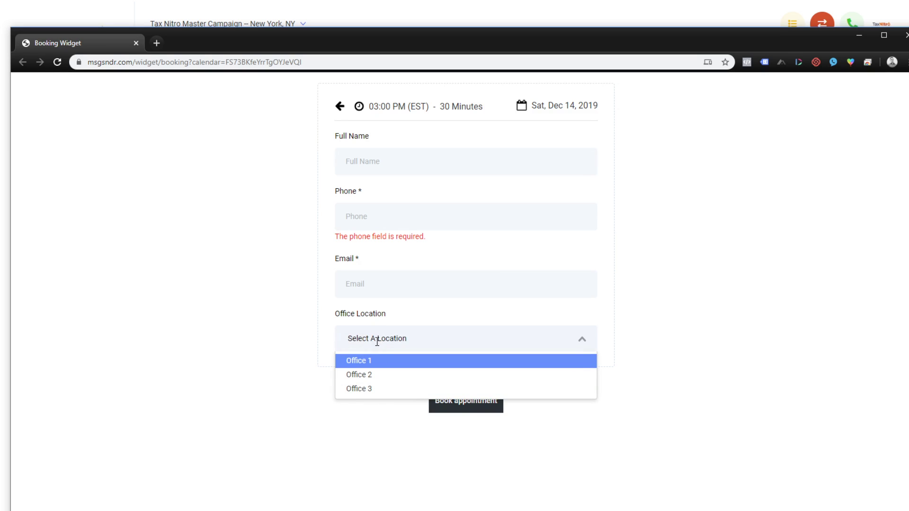
{"action": "left_click", "coordinate": [264, 382]}
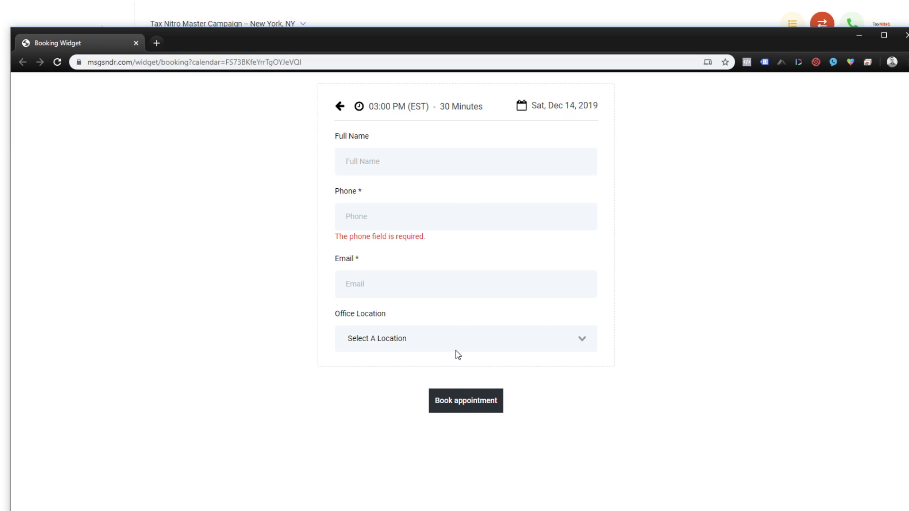
Step: Choose Office 2 from the Office Location dropdown
{"action": "left_click", "coordinate": [443, 339]}
{"action": "left_click", "coordinate": [393, 376]}
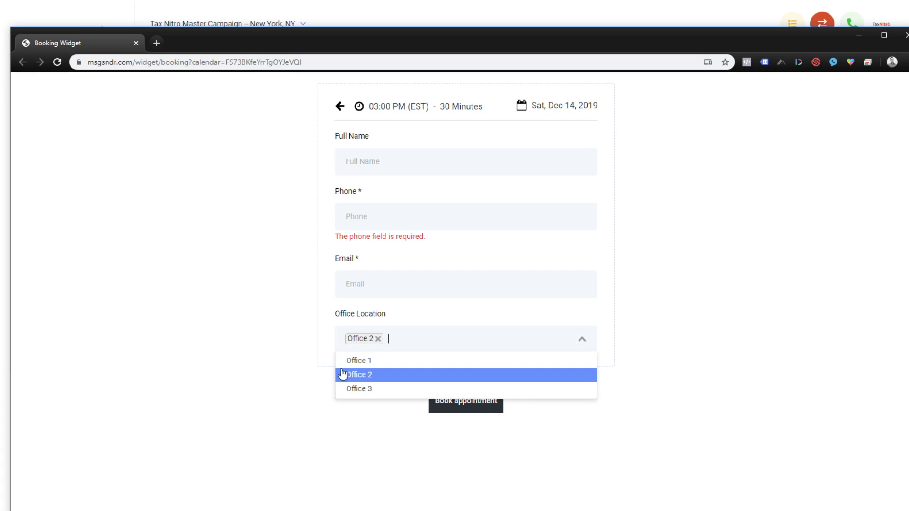
{"action": "left_click", "coordinate": [357, 375]}
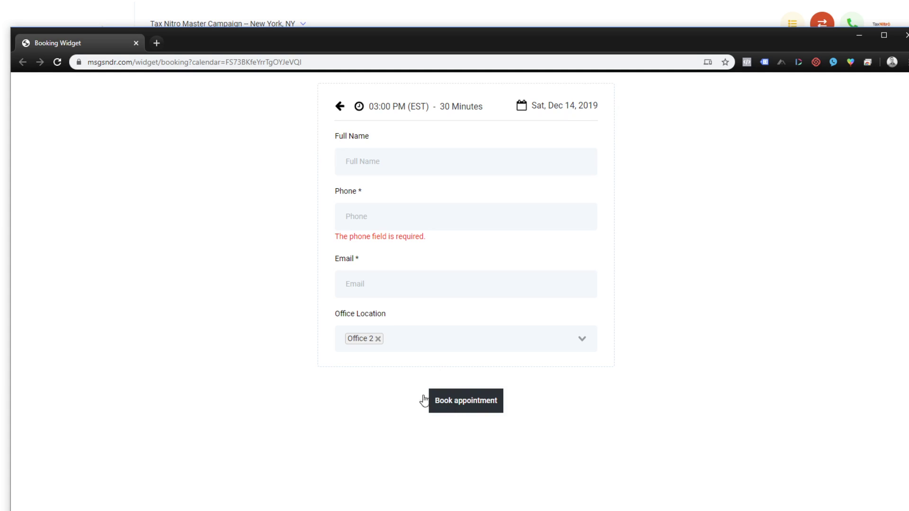
Step: Enter the client's full name, phone number and e-mail address, then book the appointment
{"action": "left_click", "coordinate": [432, 165]}
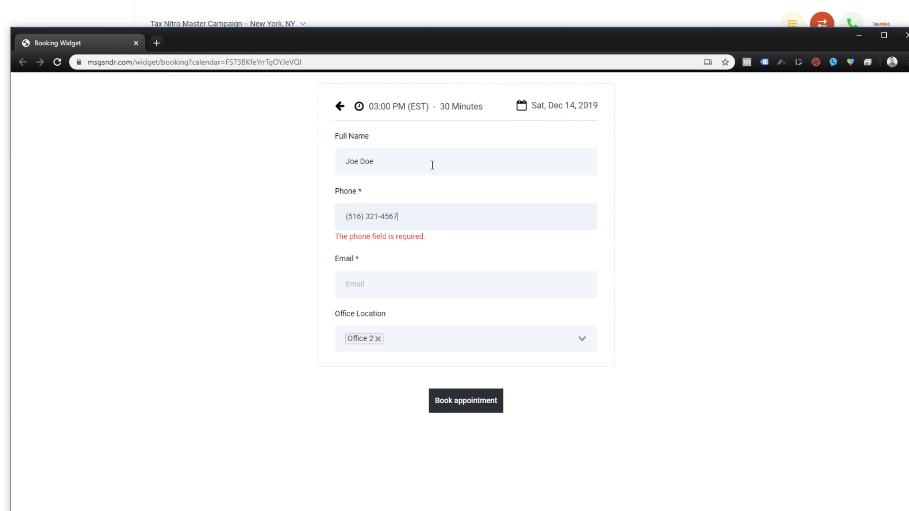
{"action": "key", "text": "Tab"}
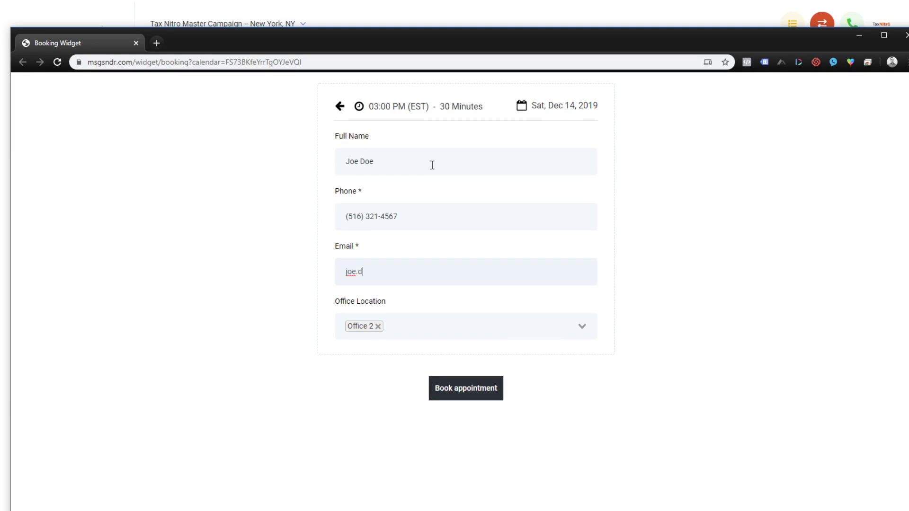
{"action": "left_click", "coordinate": [362, 364]}
{"action": "left_click", "coordinate": [469, 391]}
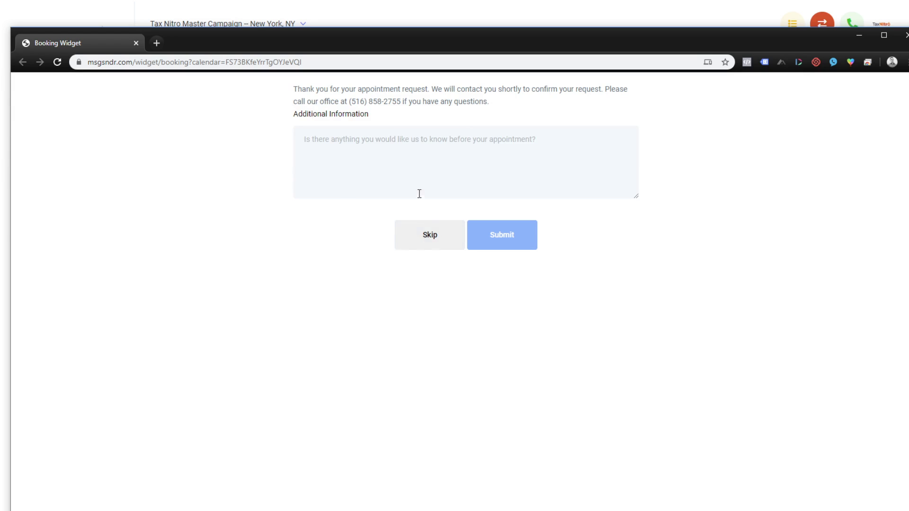
Step: Skip Additional Information, reload the booking page, and move its window aside to reveal TaxNitro
{"action": "left_click", "coordinate": [450, 243]}
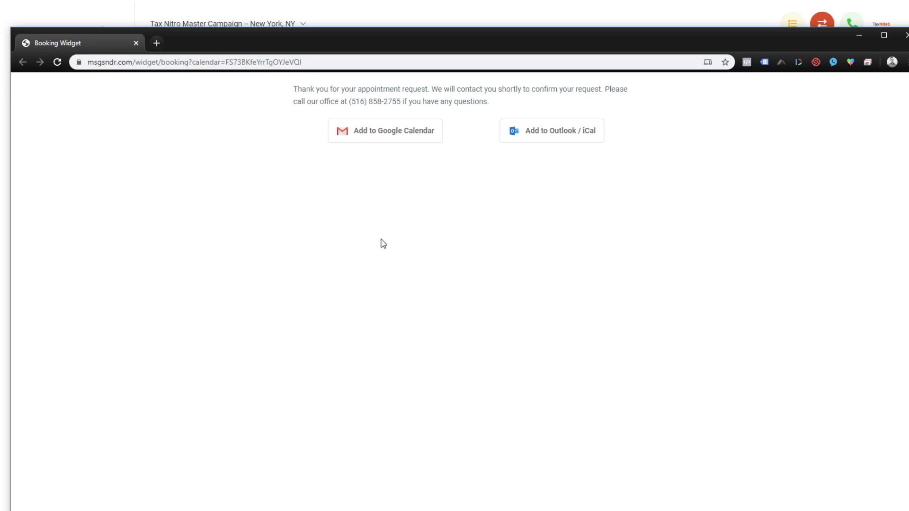
{"action": "left_click", "coordinate": [58, 62]}
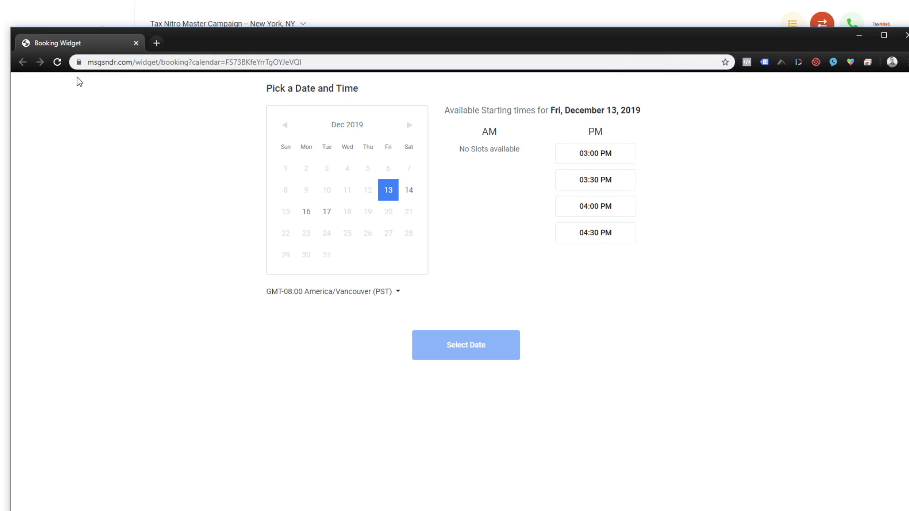
{"action": "left_click", "coordinate": [59, 64]}
{"action": "left_click_drag", "start_coordinate": [88, 51], "coordinate": [830, 4]}
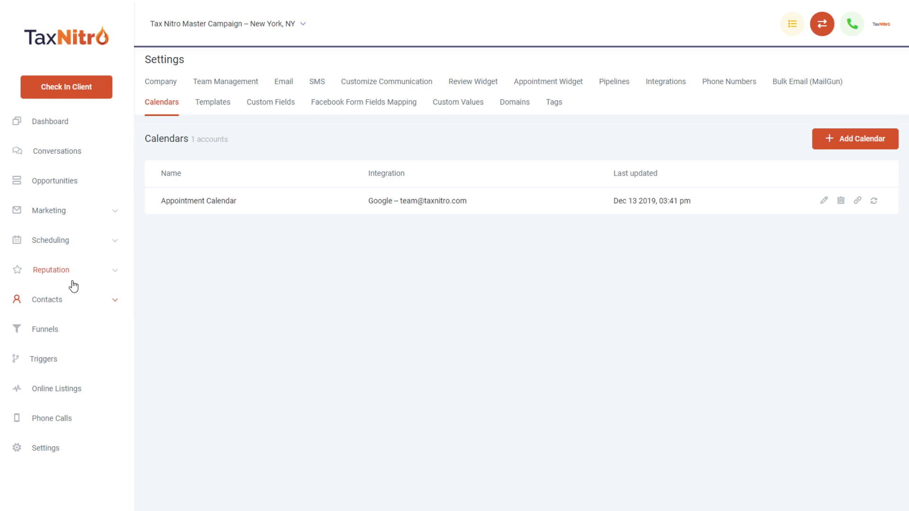
Step: Expand Contacts in the sidebar and open Manual Actions
{"action": "left_click", "coordinate": [99, 307]}
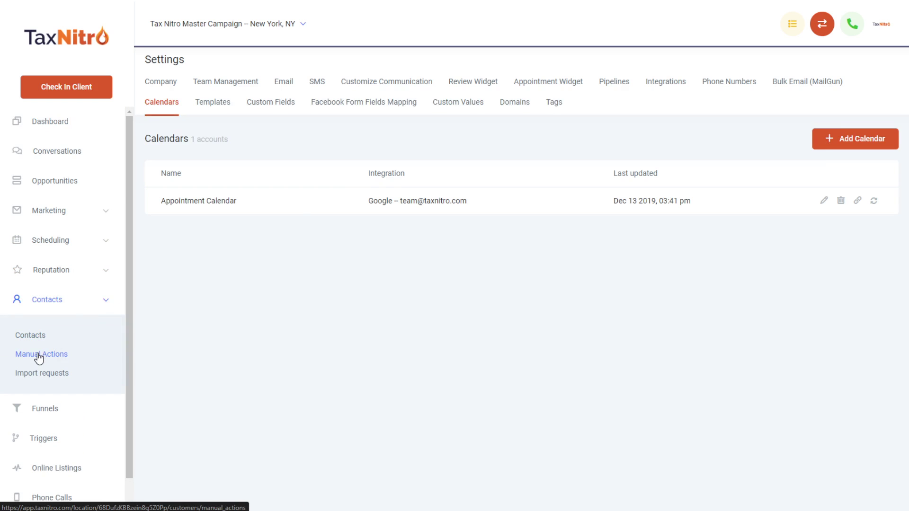
{"action": "left_click", "coordinate": [36, 356]}
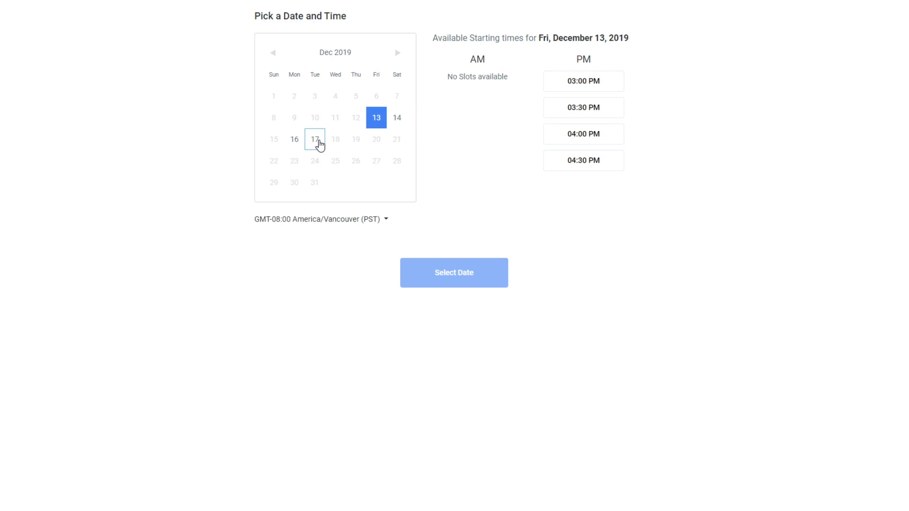
Step: Choose Tue, Dec 17, 2019 at 03:30 PM, continue to the form, then reload with F5
{"action": "left_click", "coordinate": [318, 143]}
{"action": "left_click", "coordinate": [604, 214]}
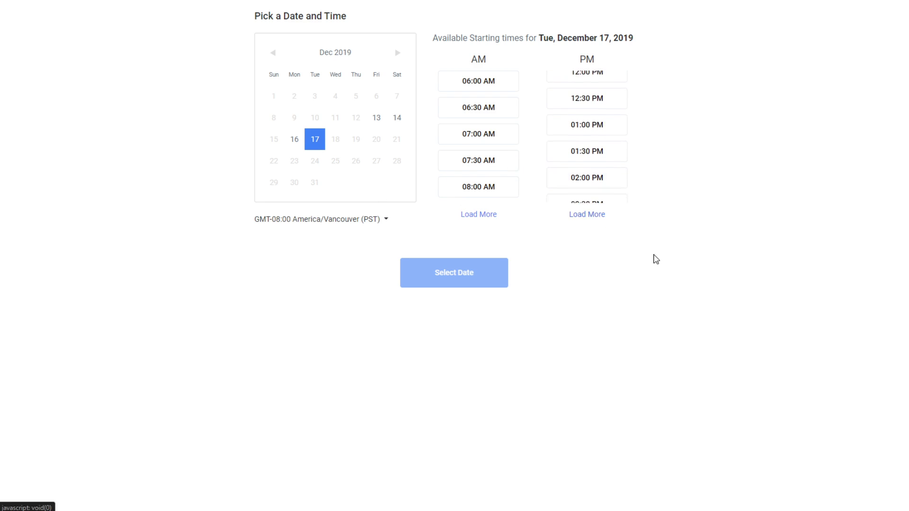
{"action": "left_click", "coordinate": [602, 141]}
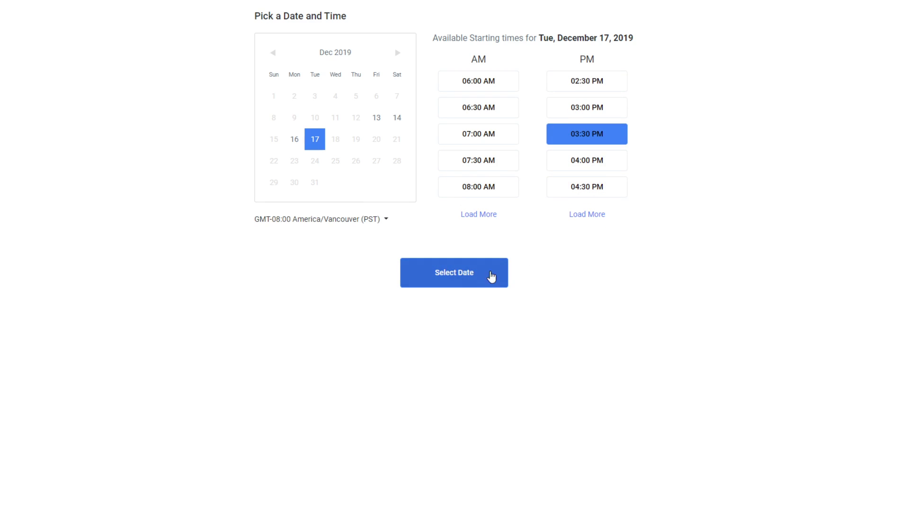
{"action": "left_click", "coordinate": [476, 284]}
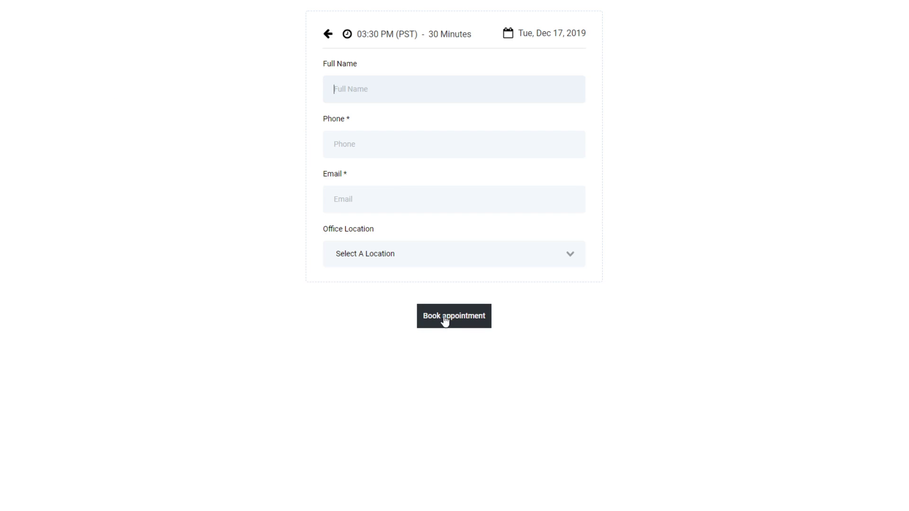
{"action": "key", "text": "F5"}
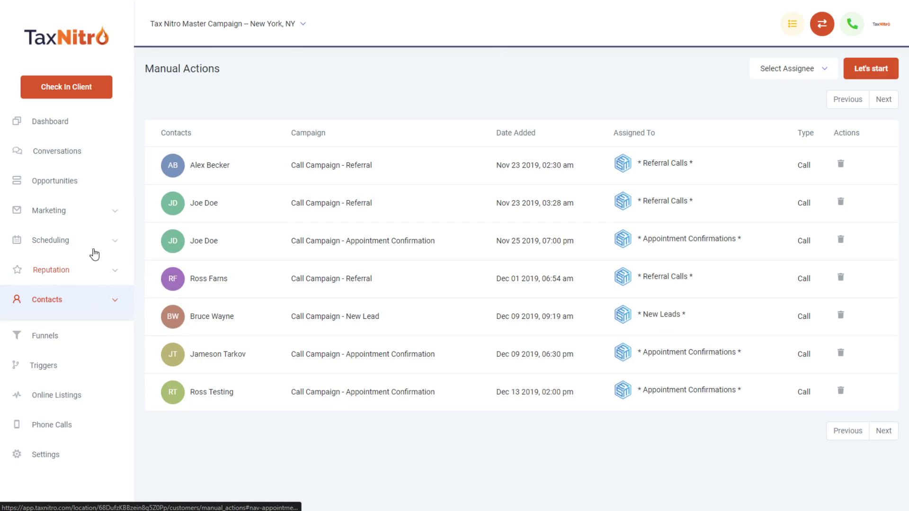
Step: Reopen the Appointment Calendar's booking link from Settings > Calendars in a separate window
{"action": "left_click", "coordinate": [47, 450]}
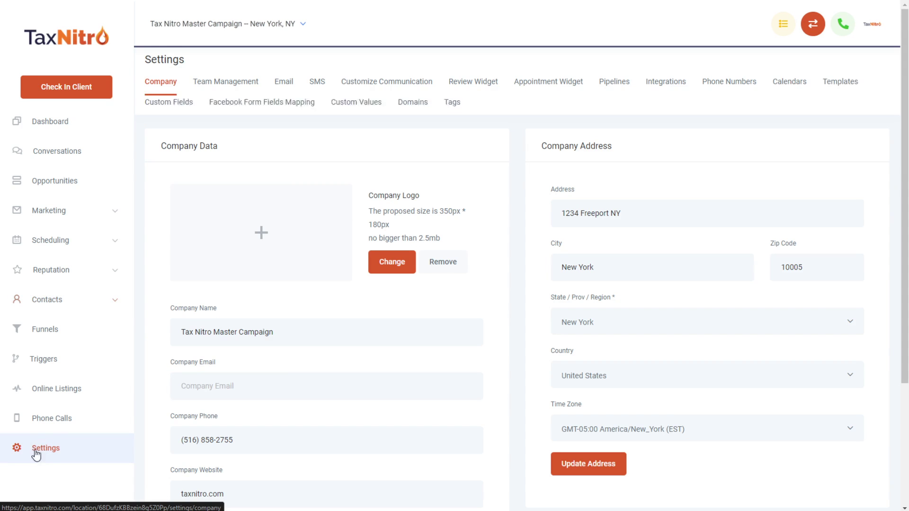
{"action": "left_click", "coordinate": [166, 113]}
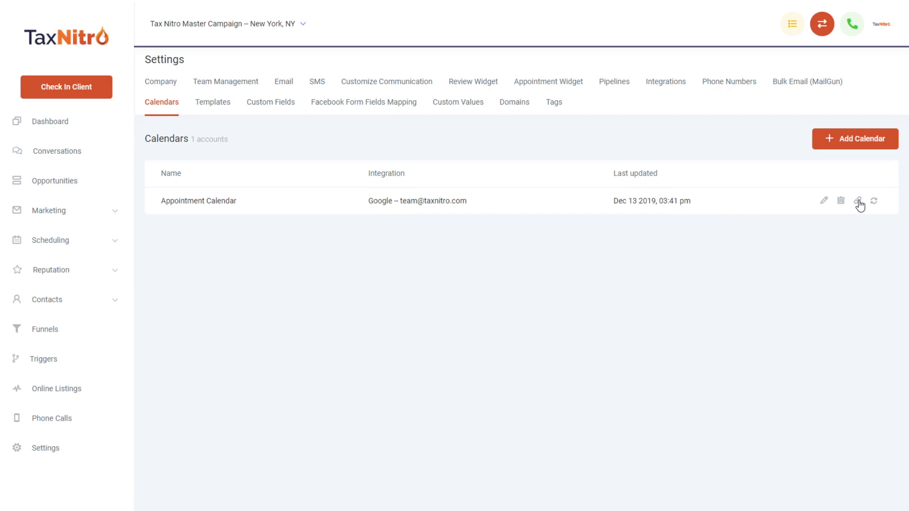
{"action": "left_click", "coordinate": [859, 201]}
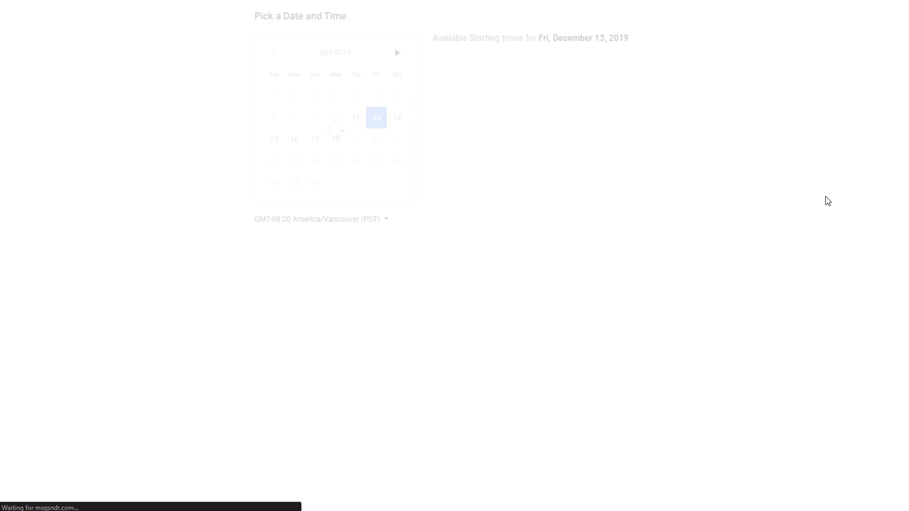
{"action": "left_click_drag", "start_coordinate": [682, 1], "coordinate": [570, 125]}
{"action": "left_click_drag", "start_coordinate": [192, 126], "coordinate": [349, 101]}
{"action": "left_click", "coordinate": [360, 120]}
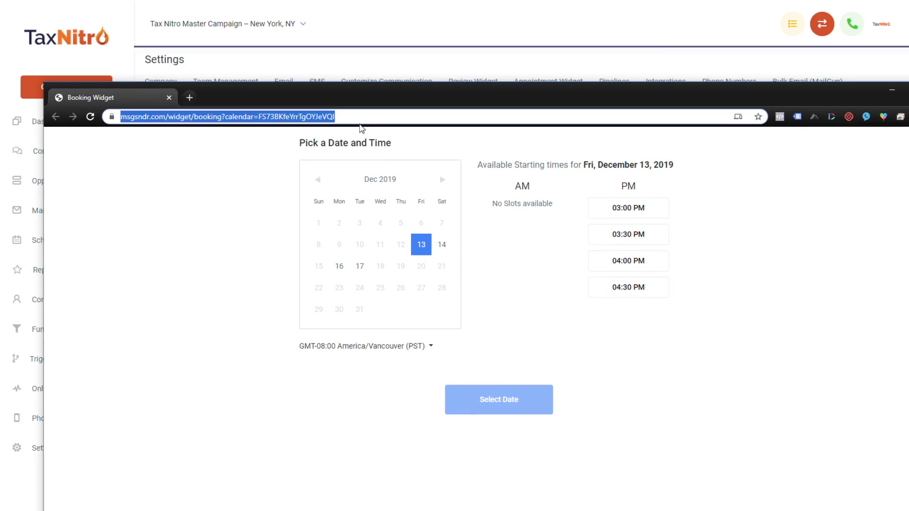
{"action": "left_click_drag", "start_coordinate": [432, 109], "coordinate": [401, 67]}
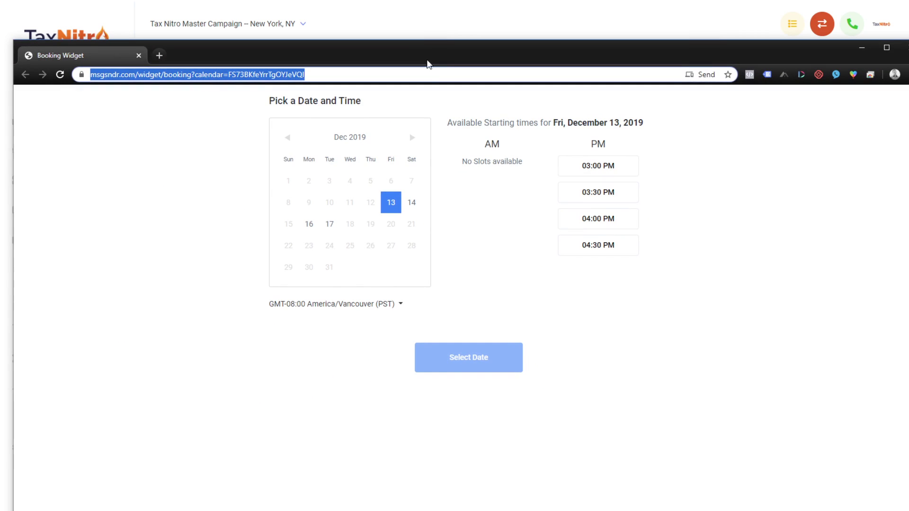